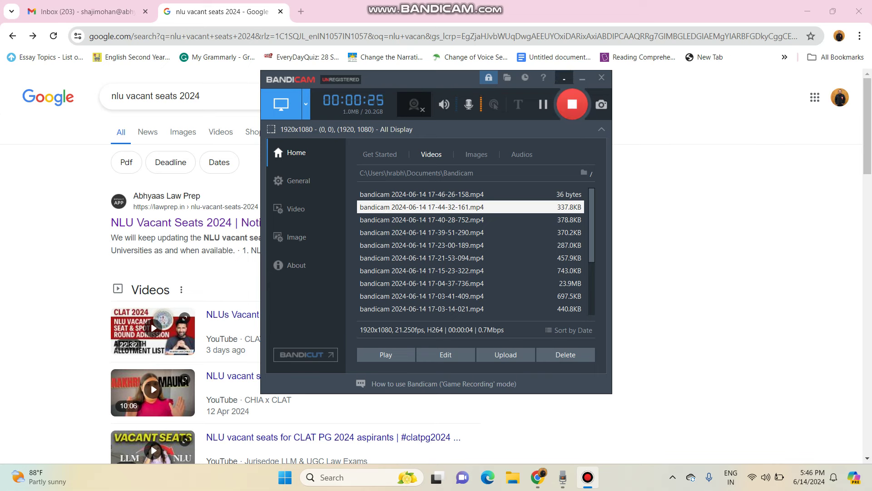
Minimize the Bandicam recorder to reveal the Google results for NLU vacant seats 2024.
left_click(582, 77)
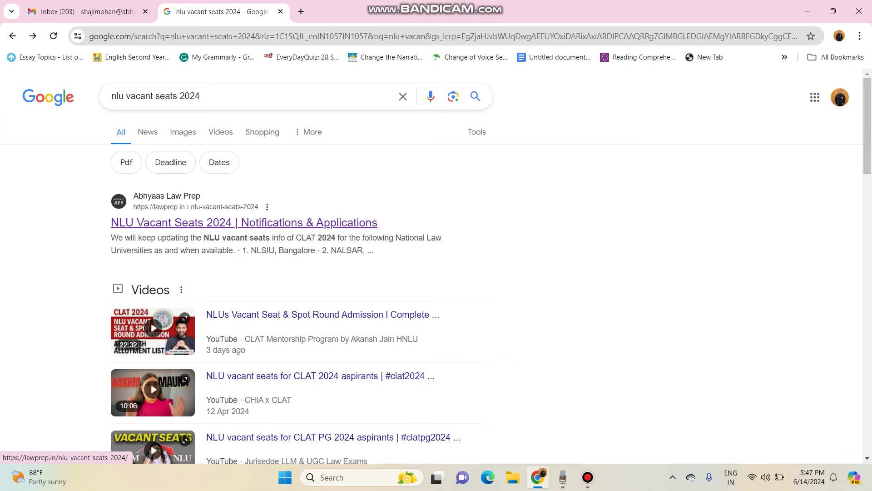
Open the LawPrep NLU Vacant Seats 2024 article and close its HubSpot scholarship popup.
left_click(244, 222)
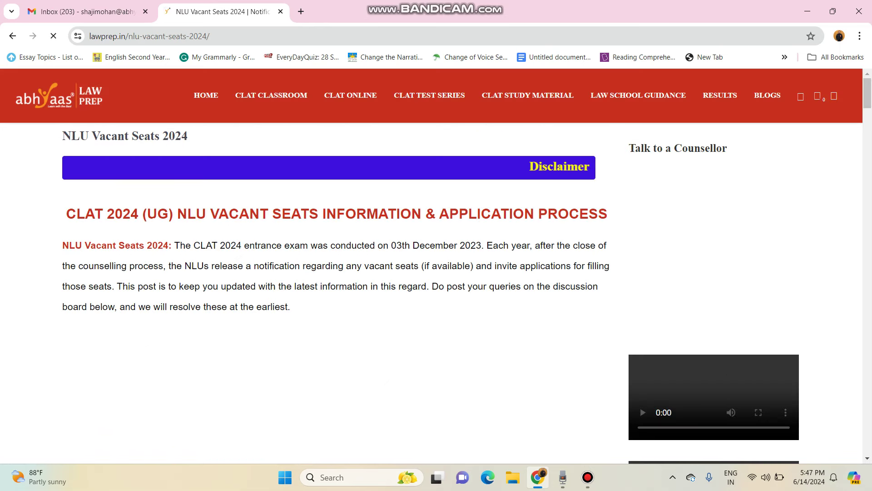
scroll(436, 267, "down", 1)
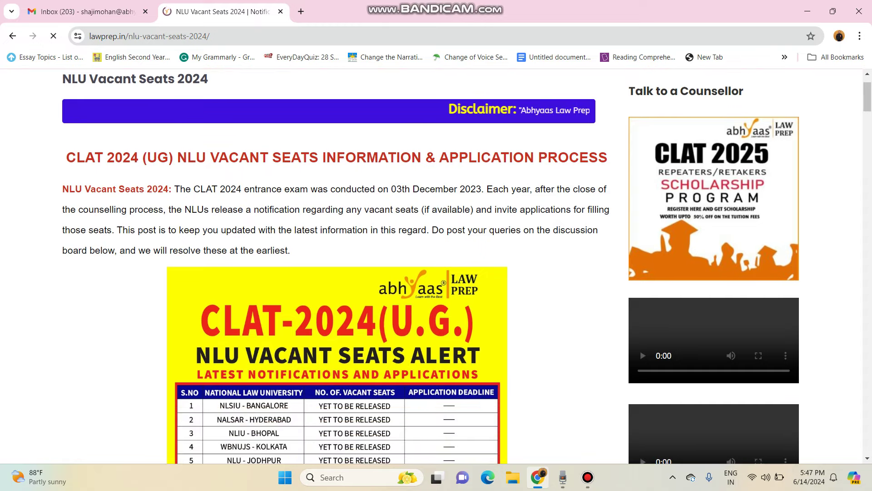
scroll(437, 266, "down", 5)
scroll(436, 266, "down", 3)
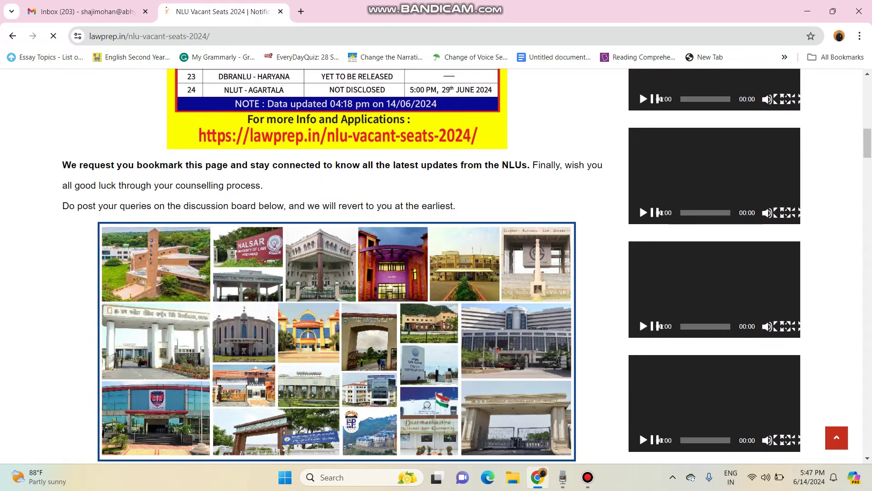
scroll(436, 265, "down", 5)
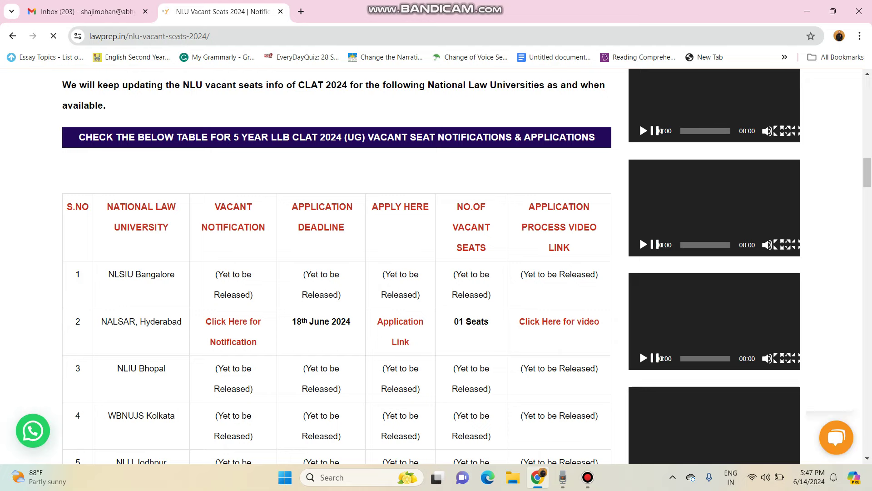
scroll(437, 266, "down", 1)
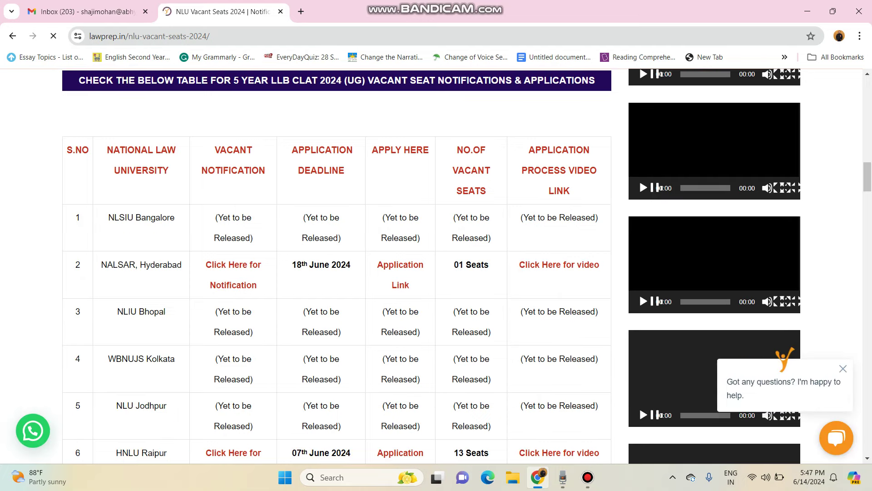
scroll(436, 266, "down", 1)
scroll(437, 266, "down", 4)
scroll(437, 266, "down", 1)
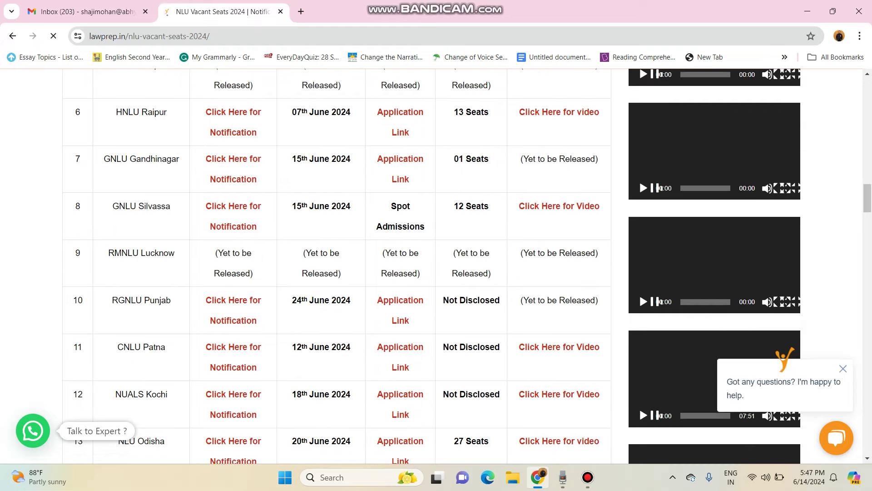
scroll(436, 266, "down", 1)
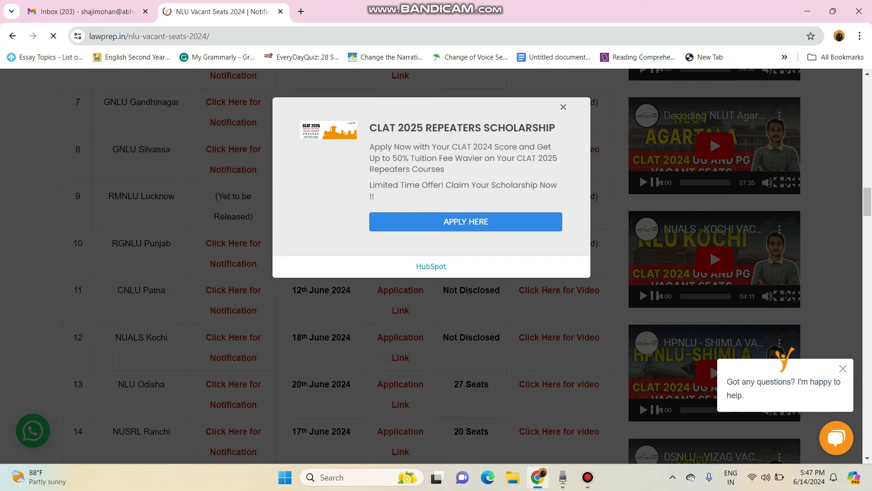
key("Escape")
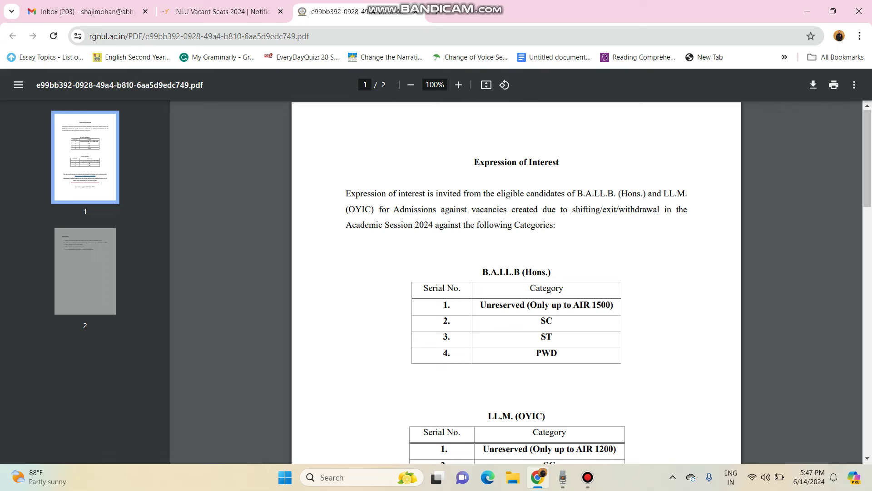
scroll(517, 281, "down", 2)
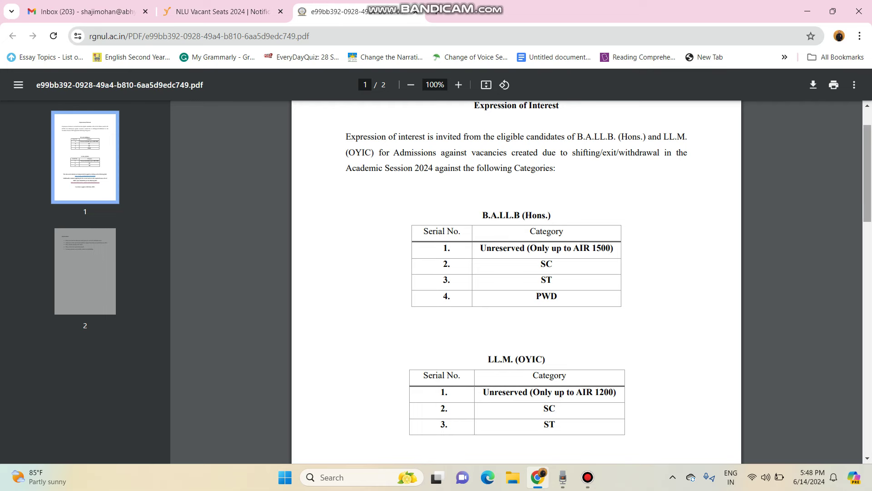
mouse_move(867, 174)
left_mouse_down()
mouse_move(867, 259)
mouse_move(867, 237)
left_mouse_up()
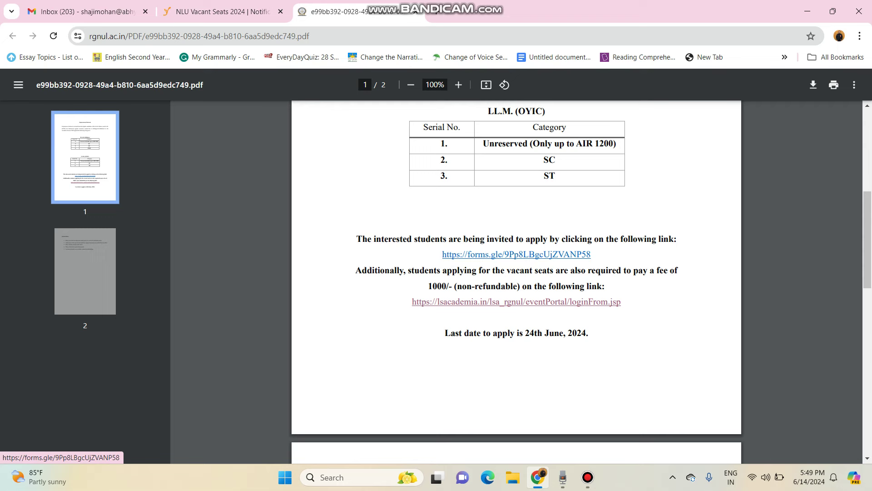
Open the fee payment and application form links in new tabs.
right_click(511, 302)
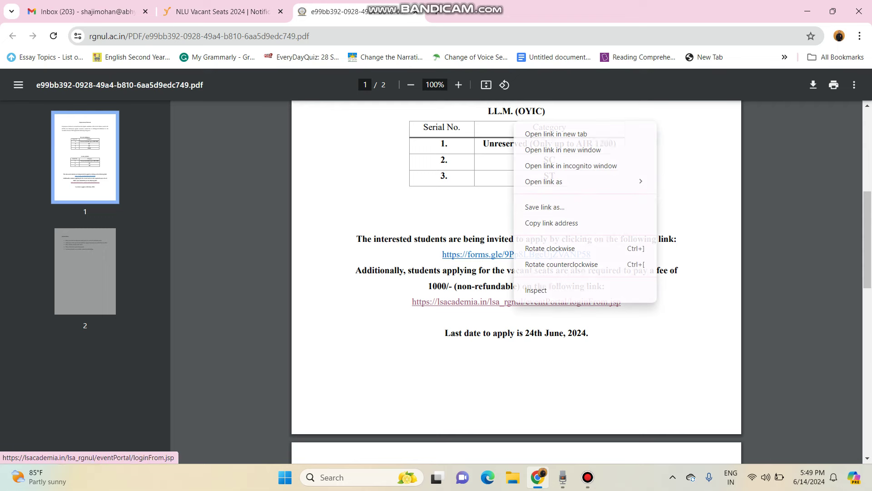
left_click(539, 132)
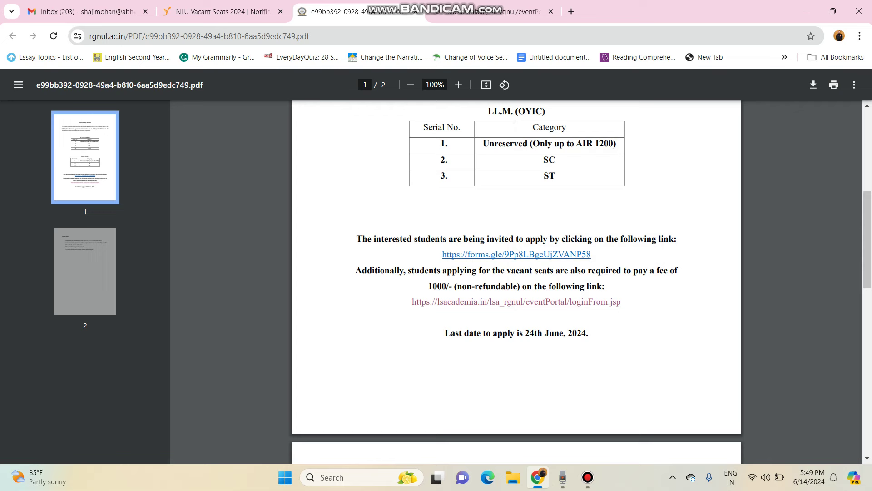
right_click(520, 258)
left_click(563, 270)
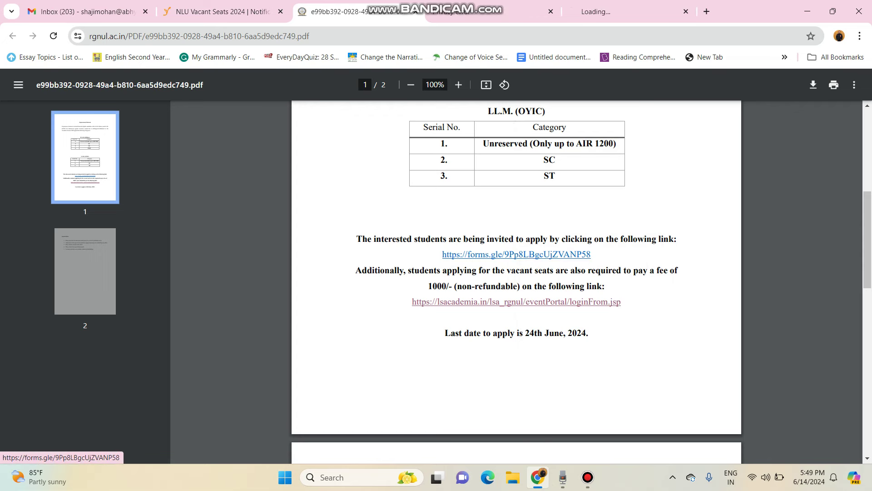
Bypass the certificate warning on the lsacademia.in tab to reach the Event Registration Form.
left_click(491, 11)
left_click(291, 353)
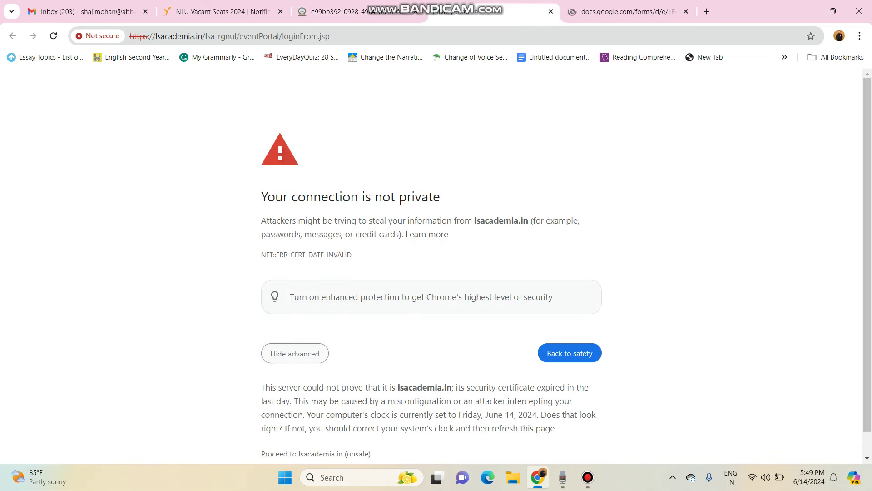
scroll(436, 272, "down", 1)
left_click(315, 428)
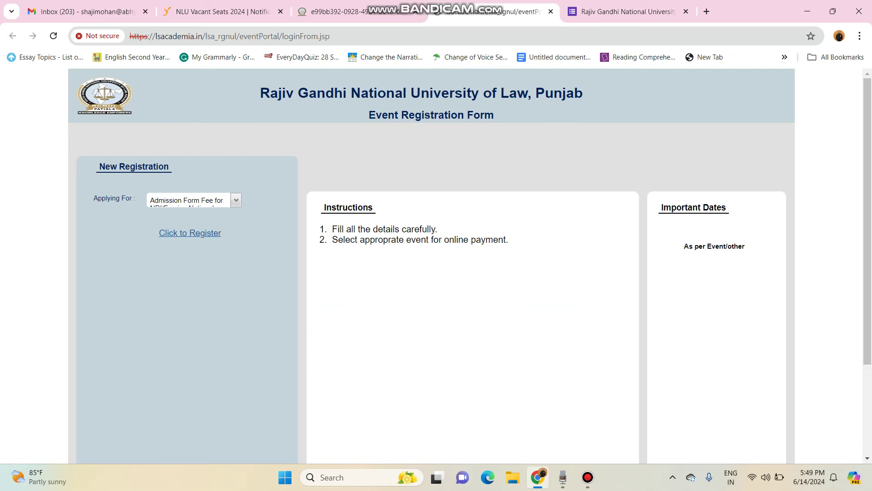
Select the Provisional Admission Form Fee (2024-25) event and open its registration form.
left_click(194, 200)
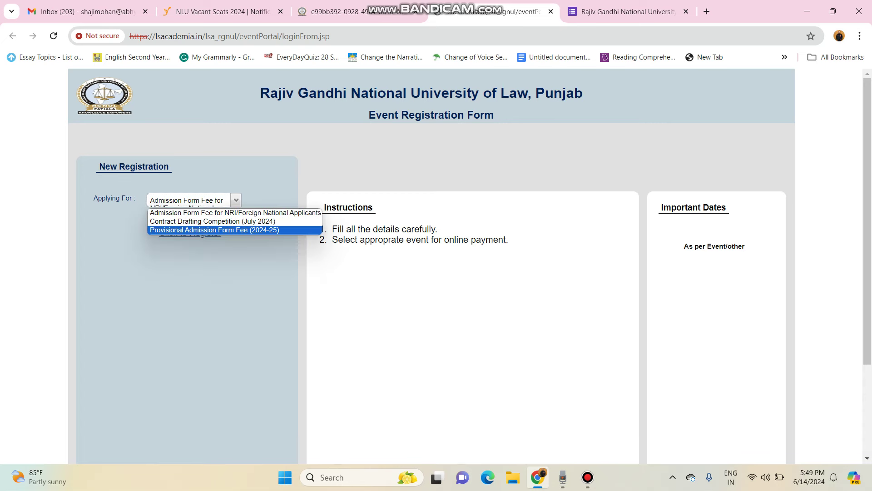
key("Return")
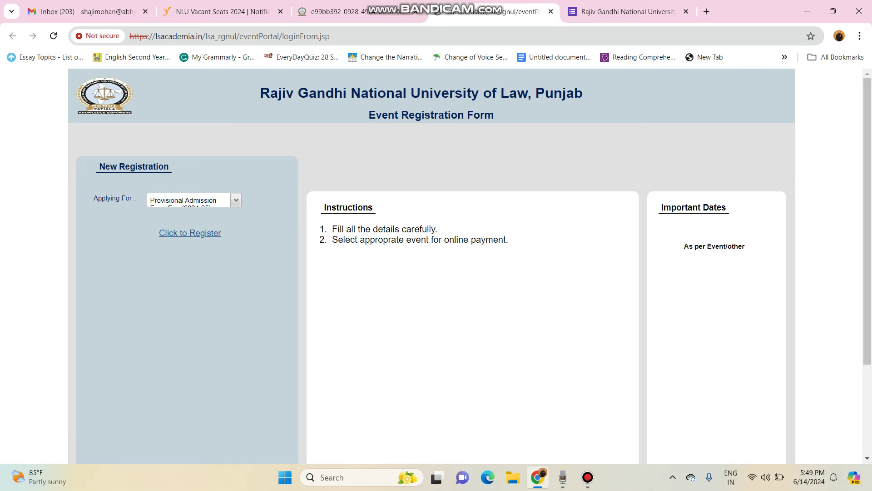
key("Tab")
key("Return")
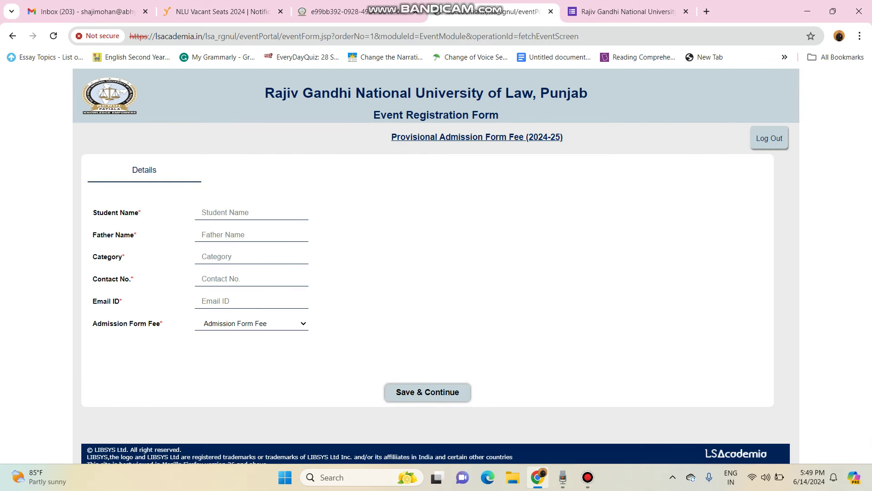
Choose the For Provisional Admission (1000.0) fee, then switch to the Expression of Interest form.
key("space")
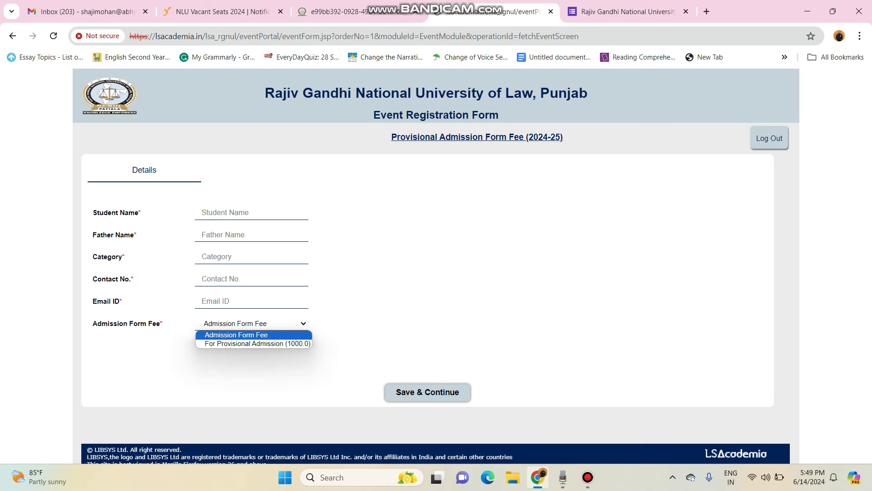
key("Escape")
key("Down")
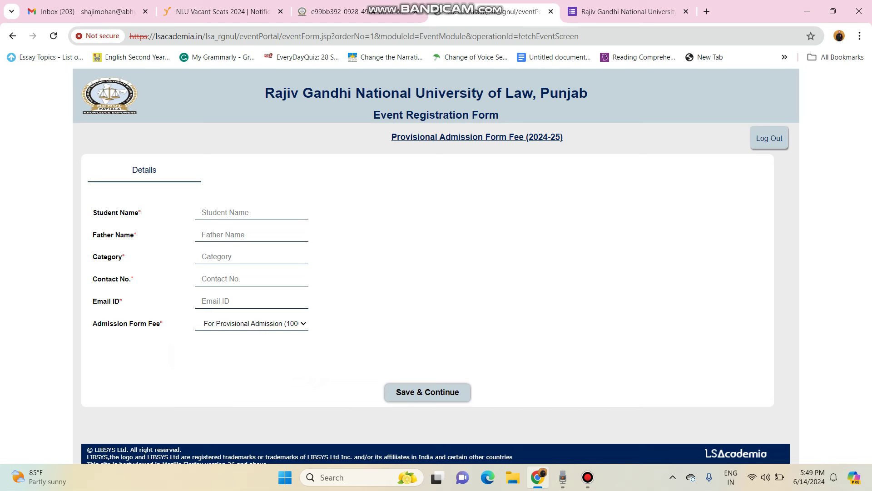
key("Tab")
key("Tab")
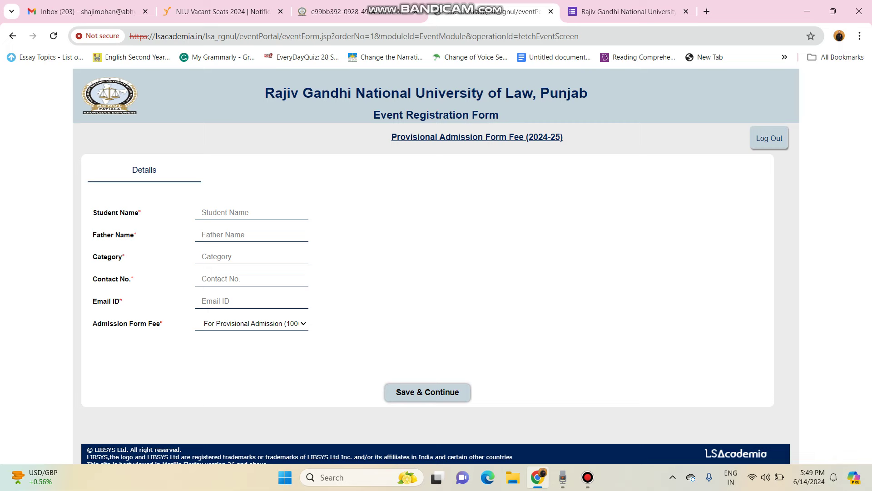
key("ctrl+Tab")
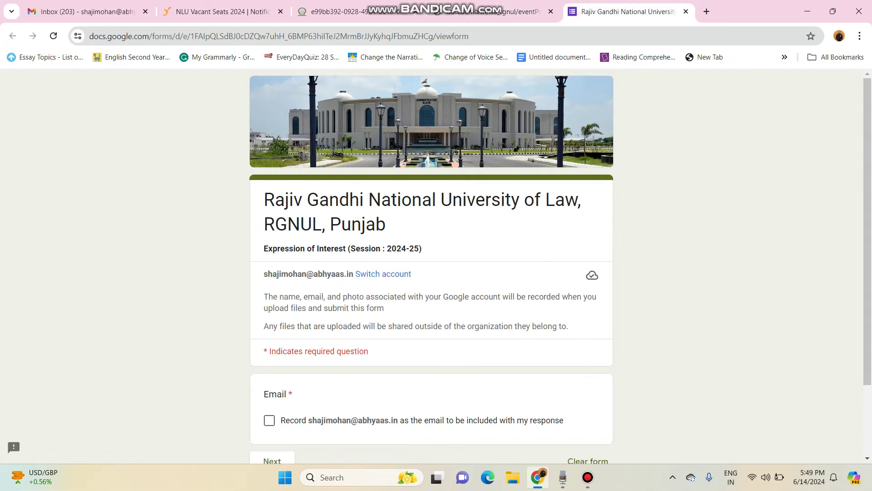
scroll(436, 266, "down", 1)
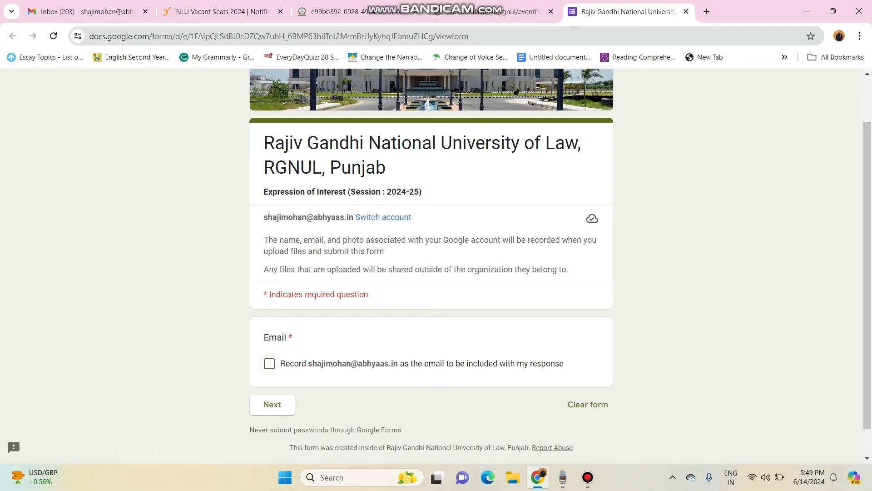
Record the account email on the RGNUL Expression of Interest form and continue to Student details.
left_click(269, 363)
left_click(272, 404)
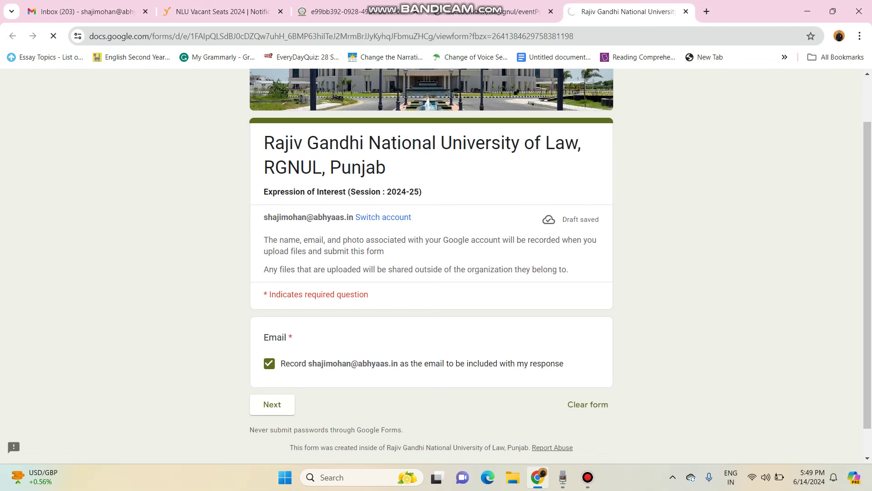
scroll(436, 273, "down", 1)
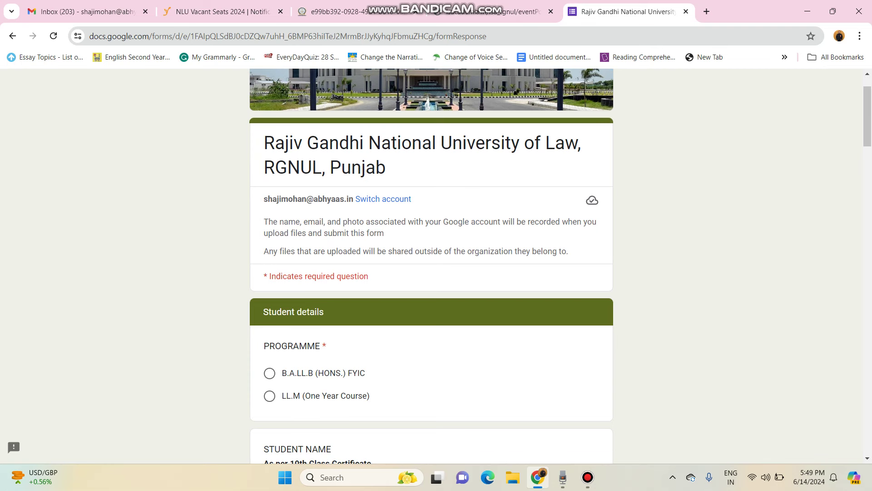
scroll(437, 273, "down", 1)
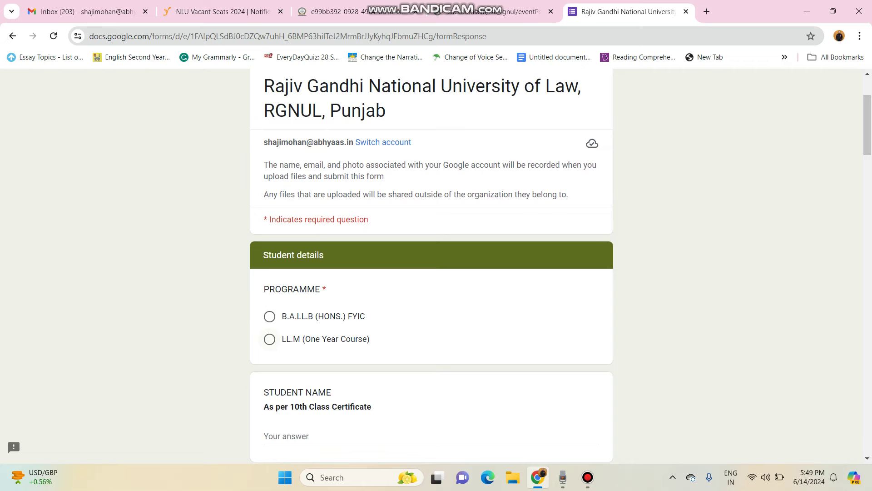
scroll(436, 272, "down", 1)
scroll(436, 272, "down", 2)
scroll(436, 273, "down", 1)
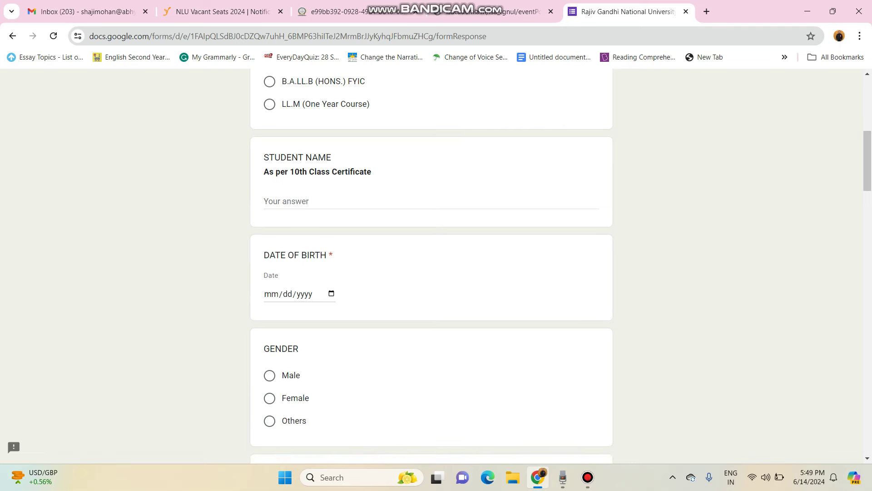
scroll(432, 269, "down", 3)
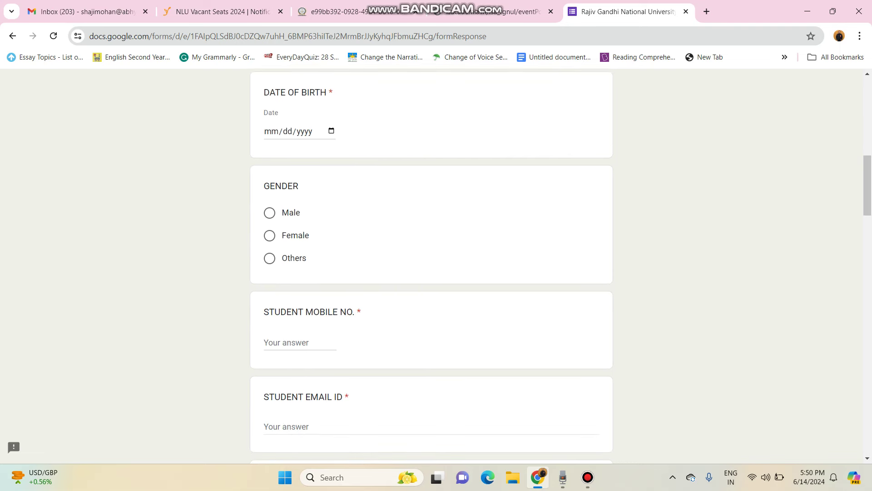
scroll(432, 272, "down", 1)
scroll(432, 274, "down", 5)
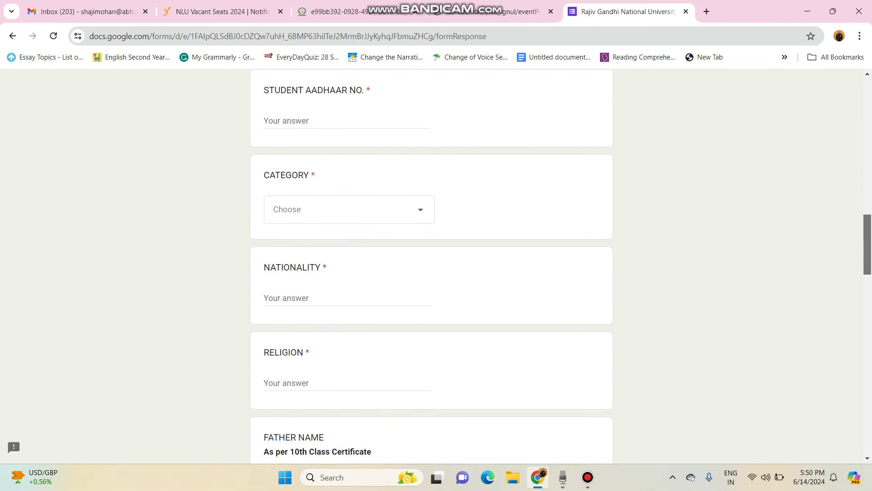
scroll(432, 273, "down", 3)
scroll(432, 262, "down", 1)
scroll(432, 262, "down", 2)
scroll(432, 263, "down", 3)
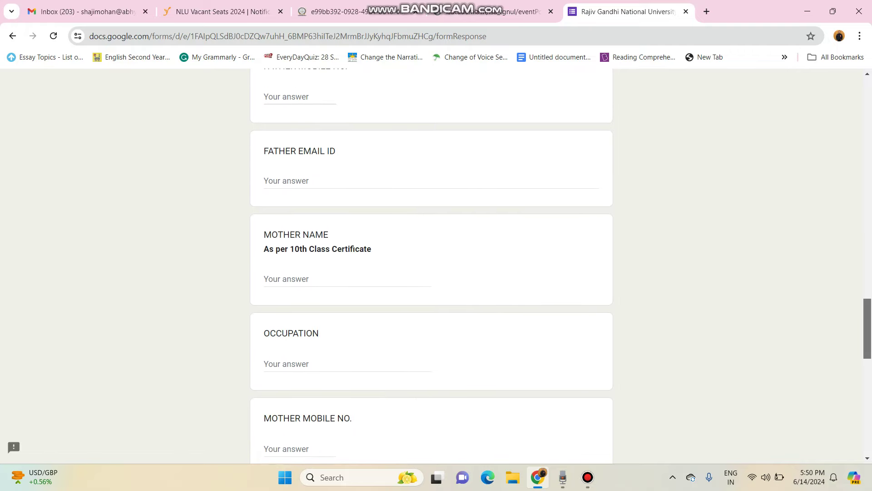
scroll(432, 263, "down", 1)
scroll(432, 265, "down", 2)
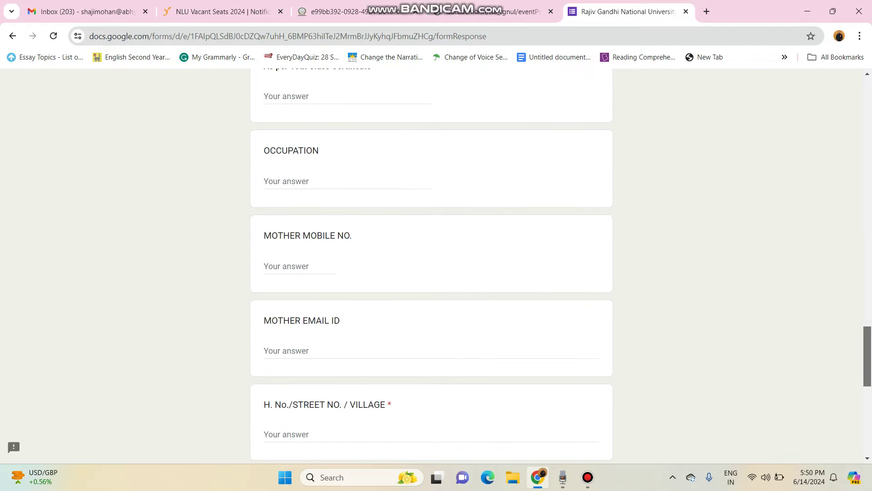
scroll(432, 265, "down", 2)
scroll(432, 266, "down", 1)
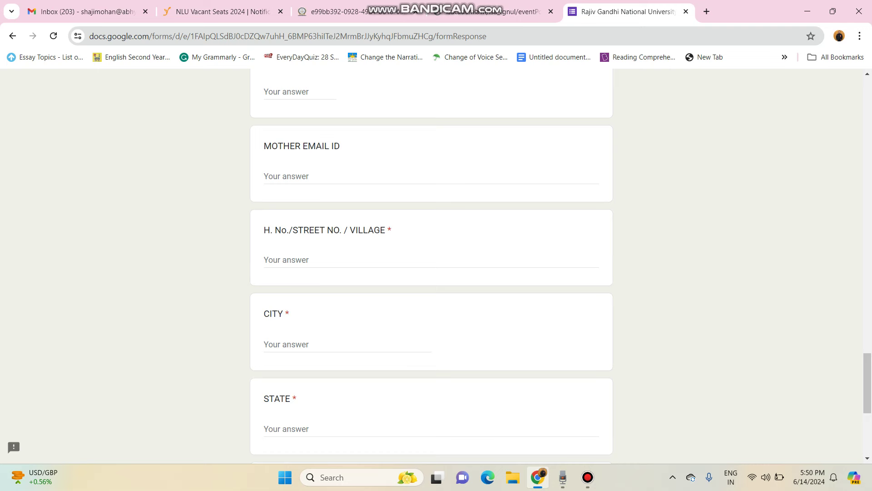
scroll(432, 266, "down", 3)
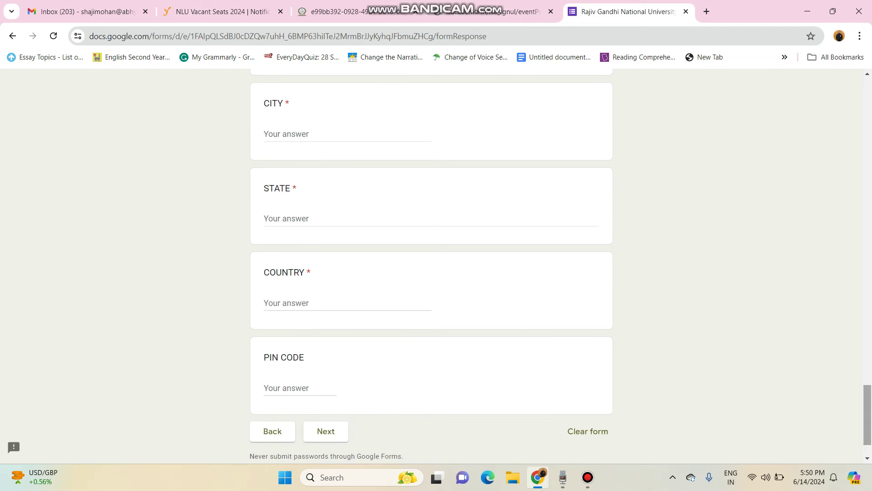